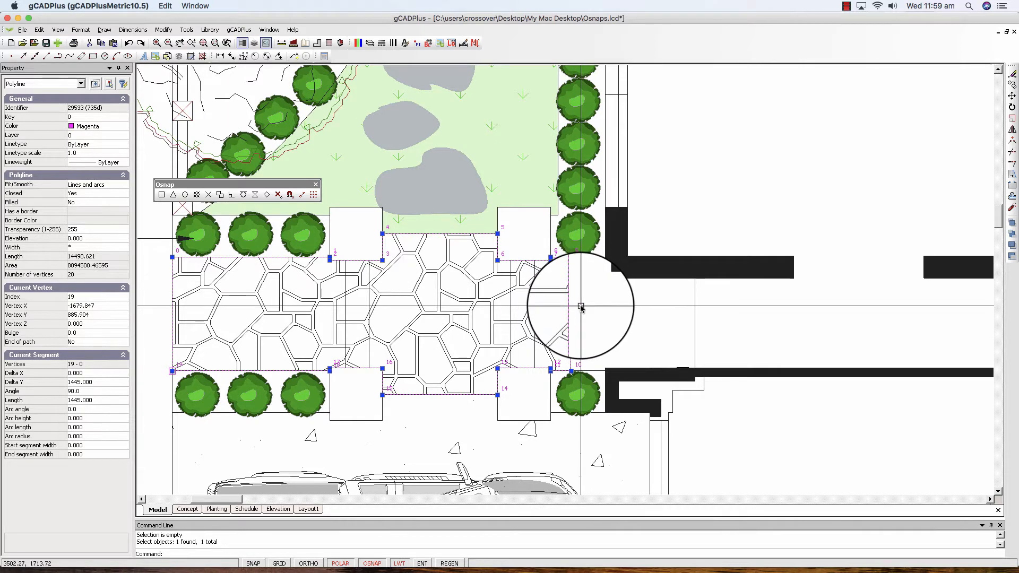
Step: Move vertex 9 of the stone paving outline across to the outer face of the house wall
scroll(607, 329, up, 1)
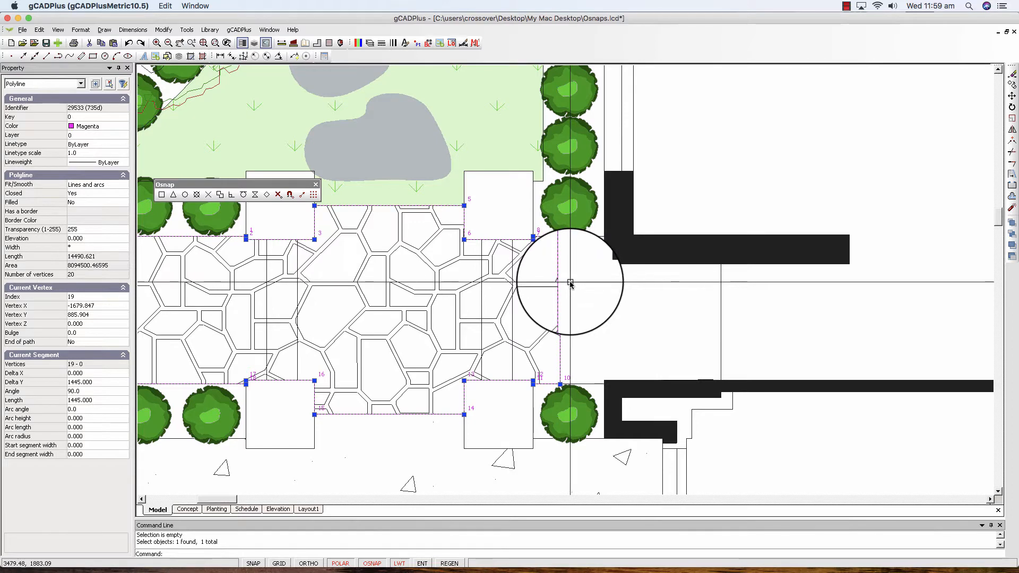
click(561, 236)
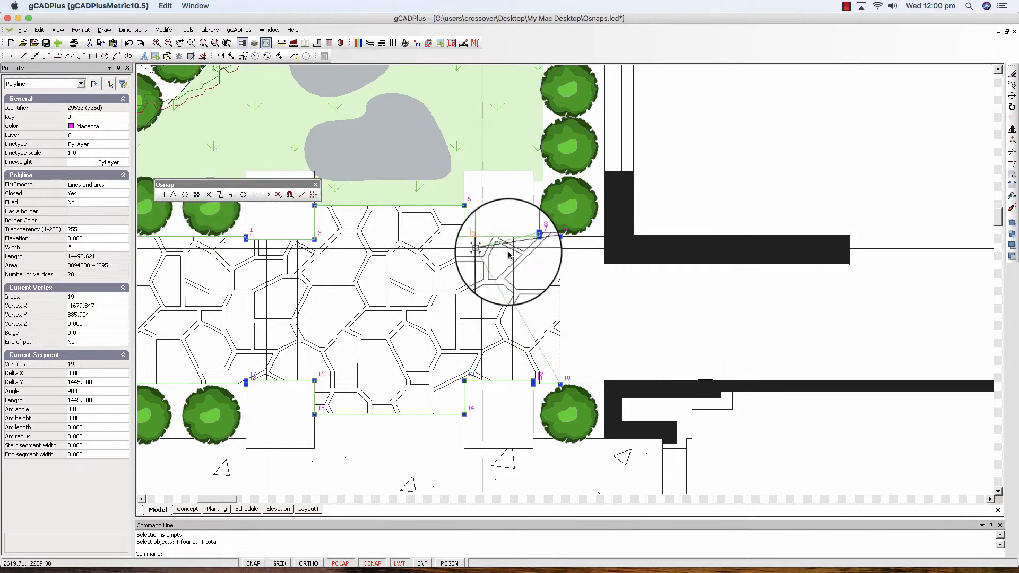
click(605, 236)
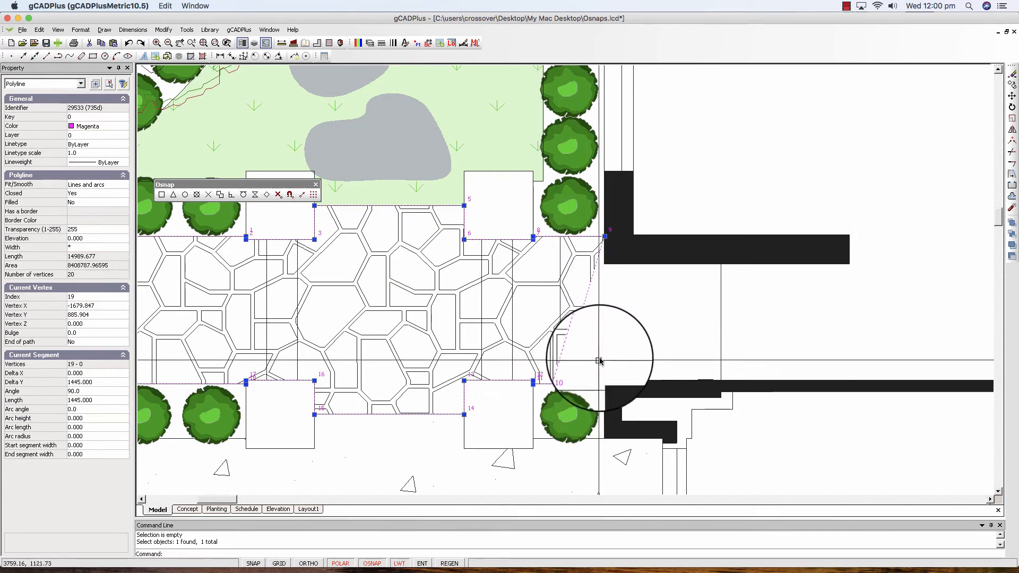
Step: Insert a vertex after vertex 9 of the paving outline and snap it to the lower outer corner of the wall with endpoint snap
right_click(606, 240)
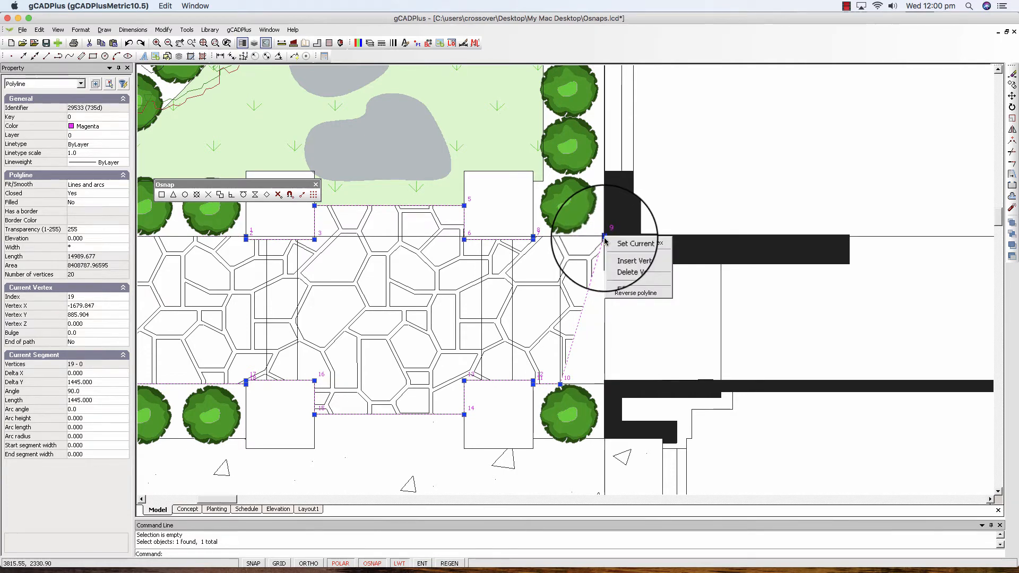
click(644, 251)
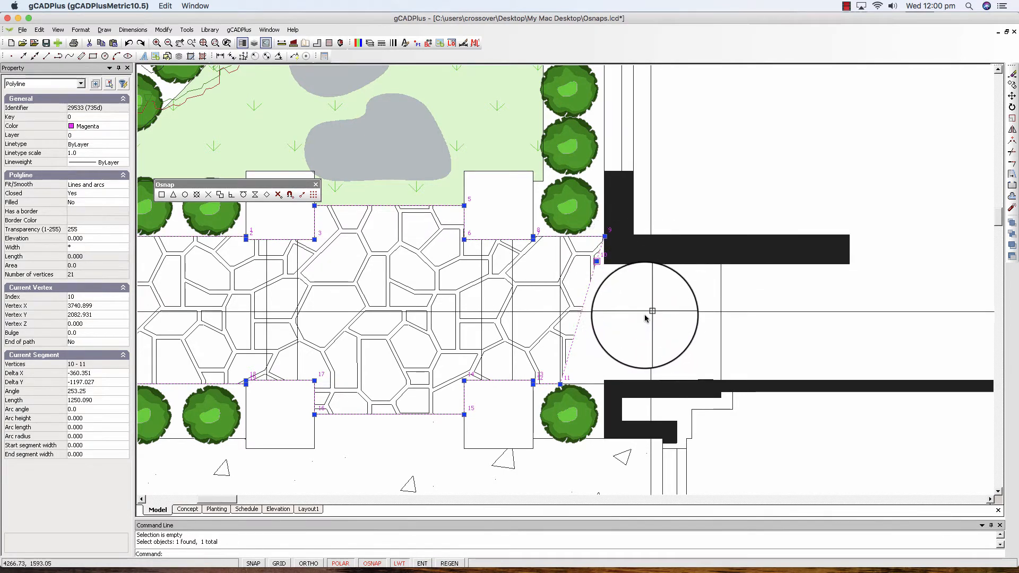
scroll(598, 263, up, 3)
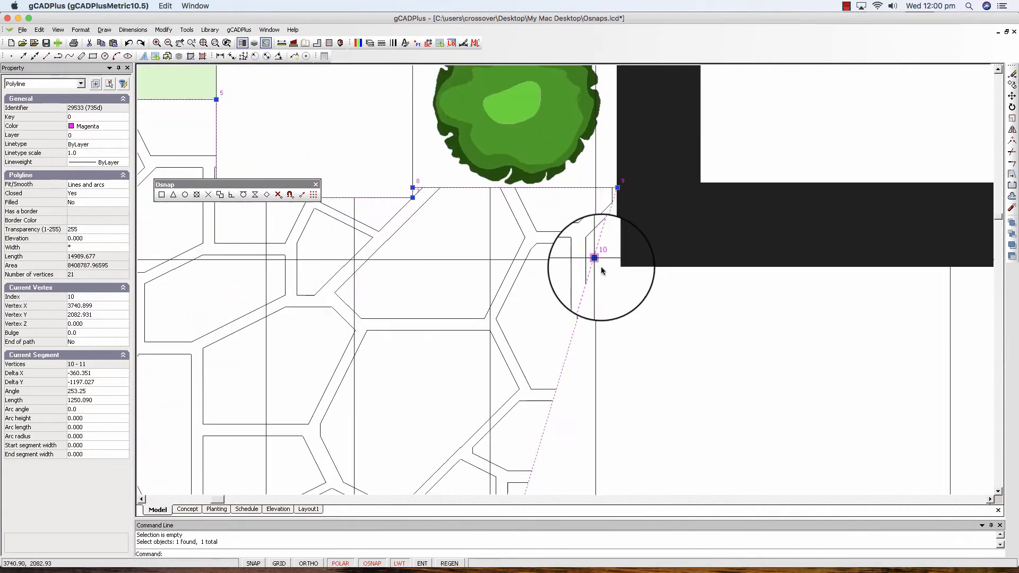
click(595, 259)
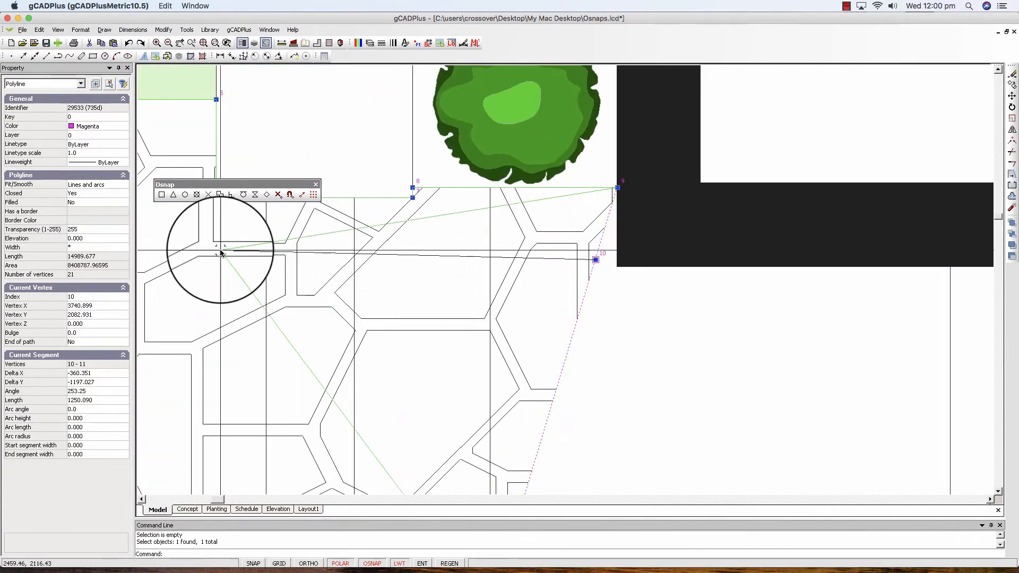
click(160, 195)
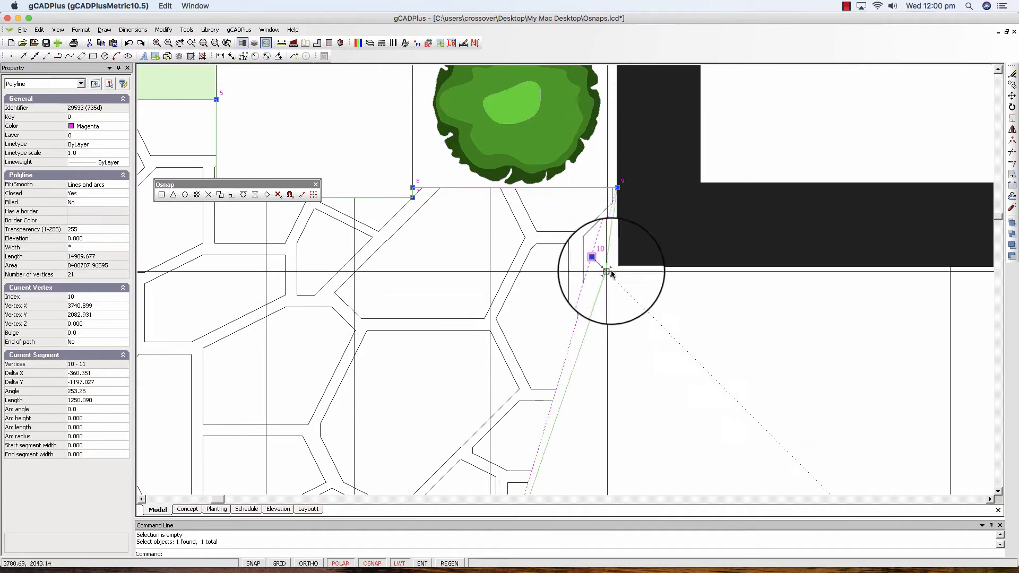
click(619, 266)
scroll(557, 334, down, 4)
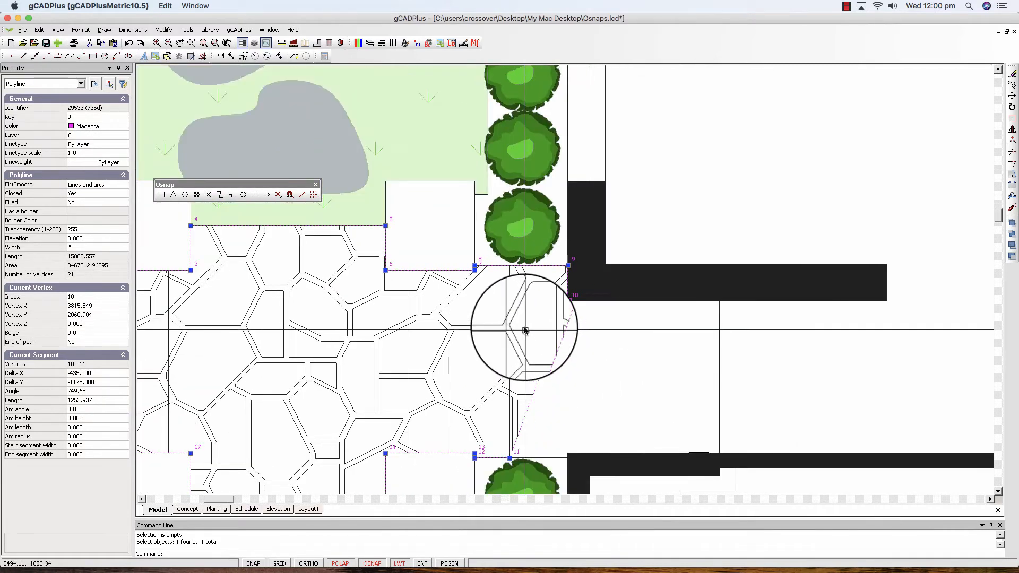
Step: Insert a vertex after vertex 10 and snap it to the upper end of the threshold line inside the entrance
right_click(567, 302)
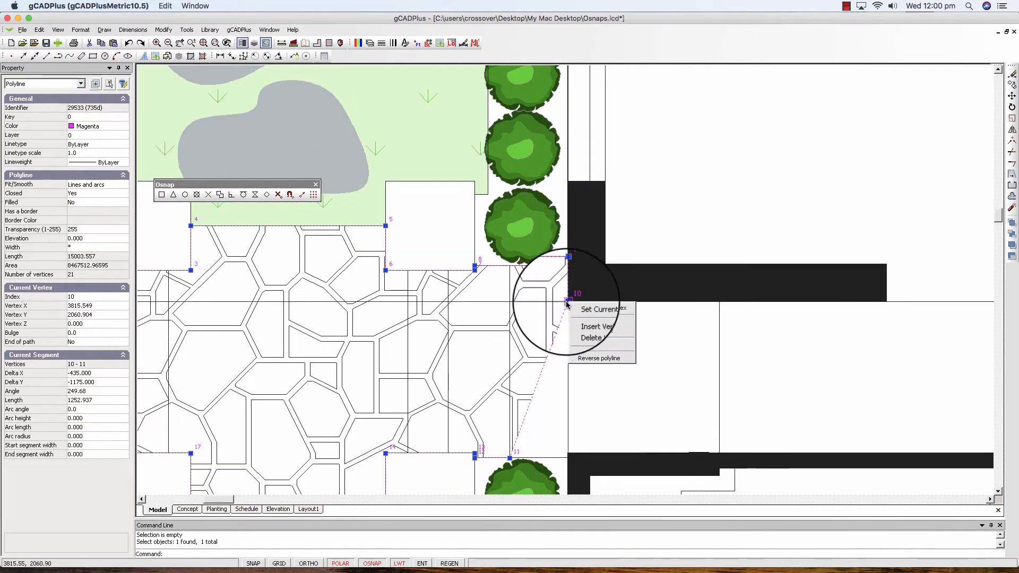
click(596, 321)
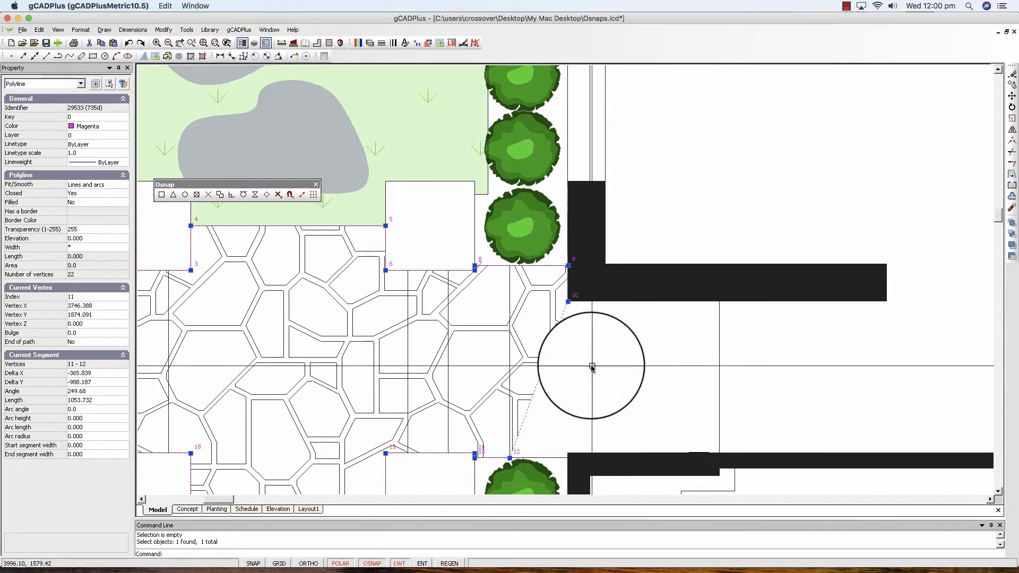
click(558, 327)
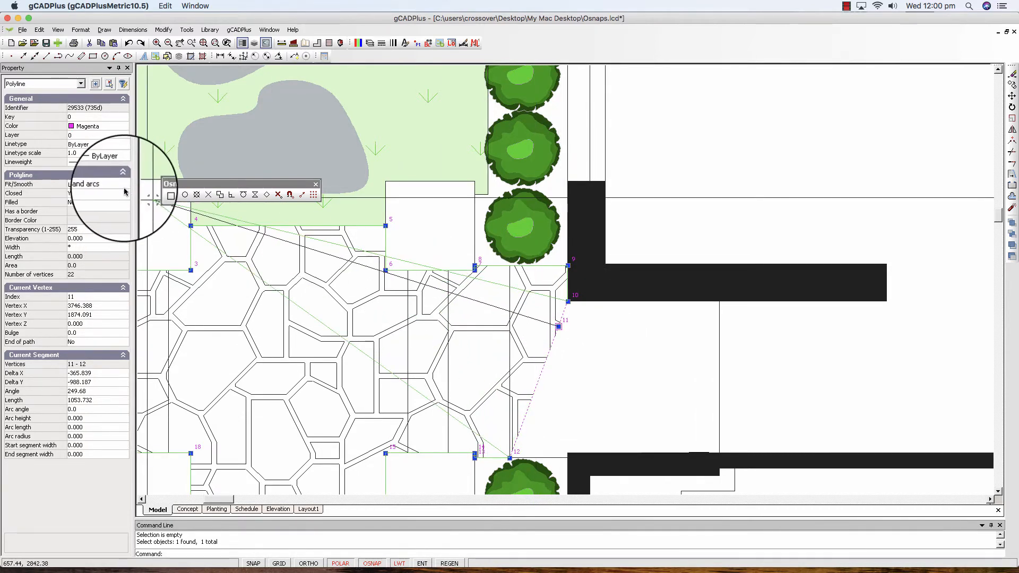
click(719, 301)
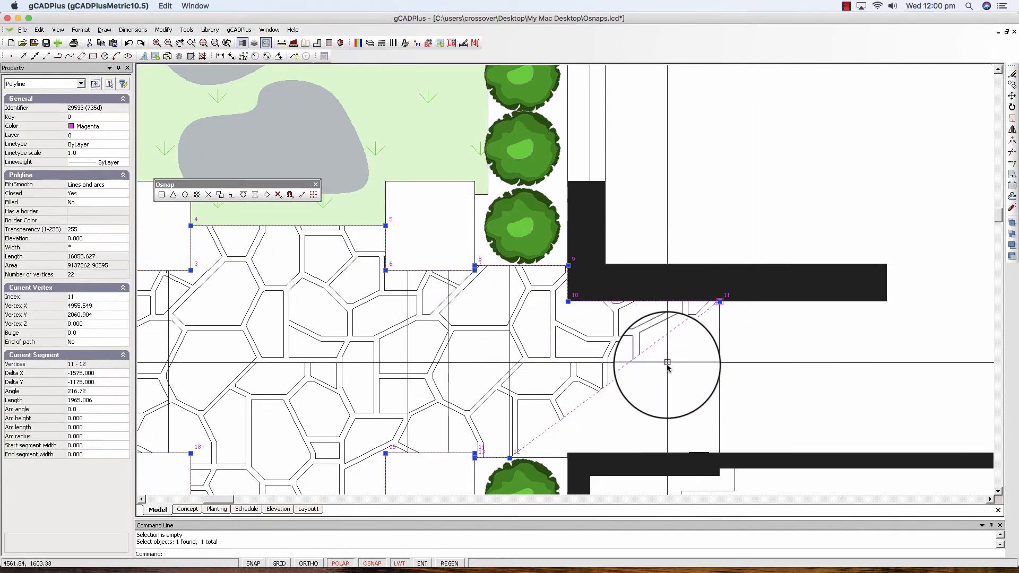
Step: Insert a vertex after vertex 11, snap it to the threshold line's lower end on the opposite wall, and clear the selection
right_click(719, 302)
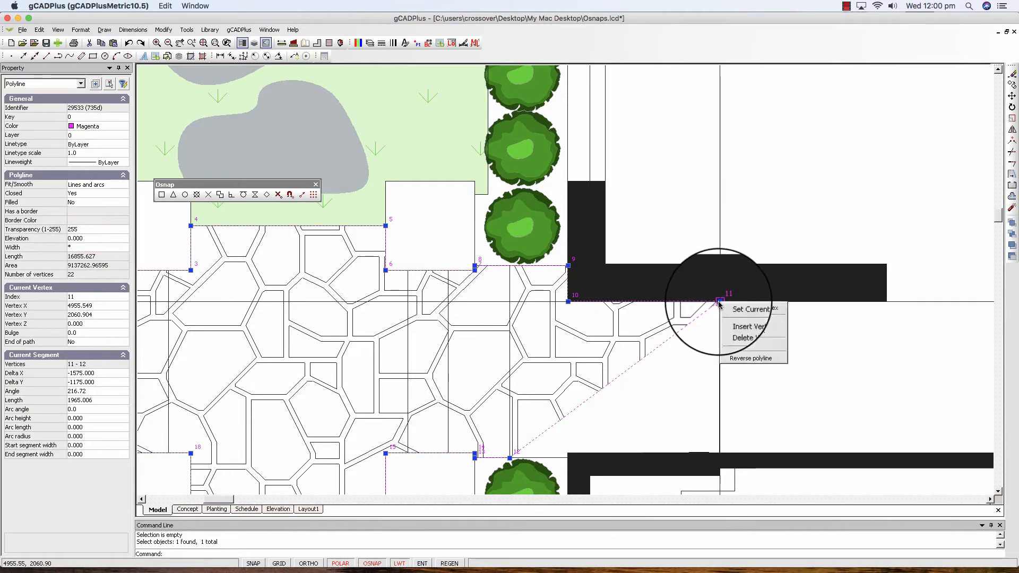
click(746, 325)
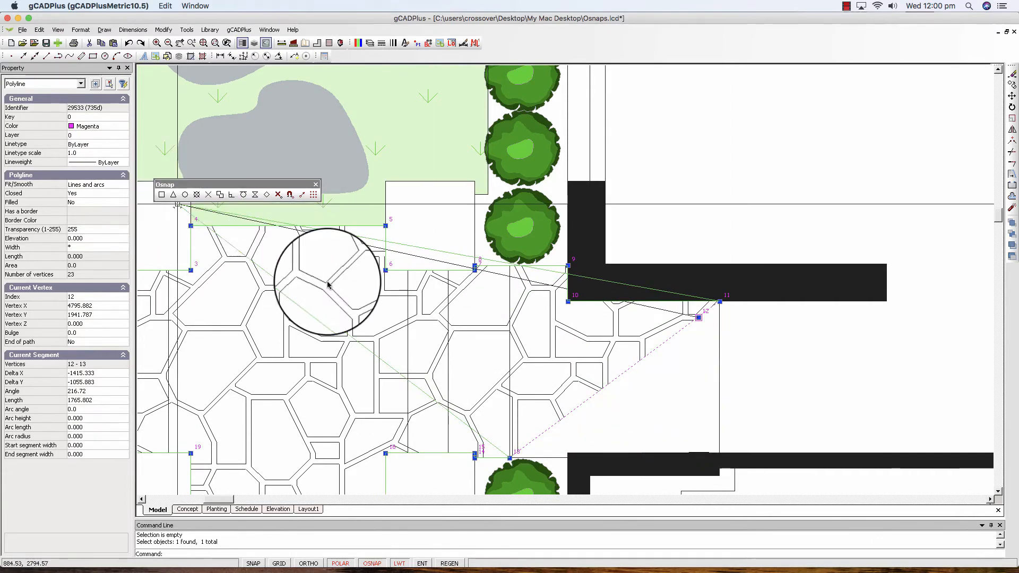
click(714, 449)
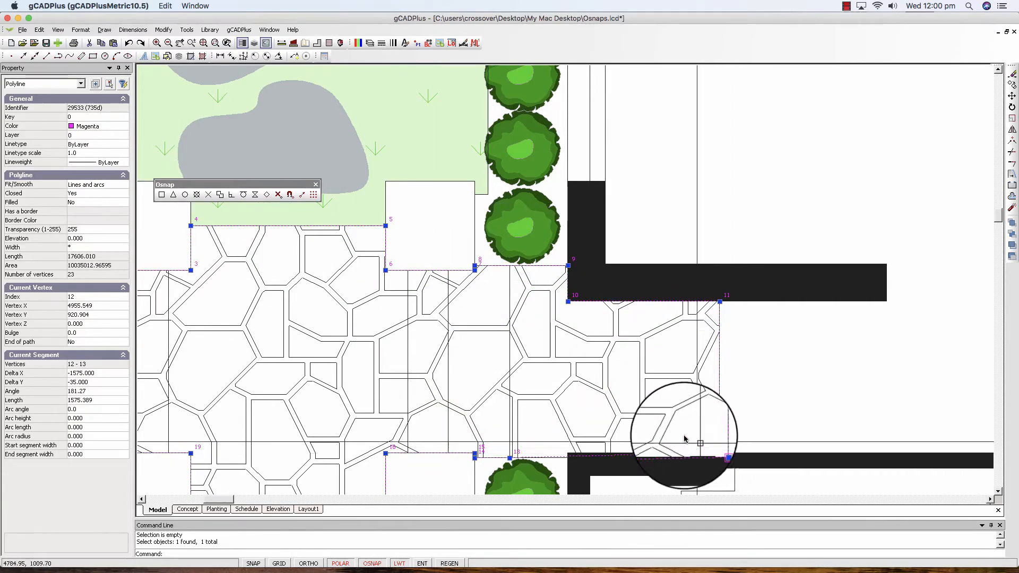
scroll(556, 397, down, 2)
scroll(556, 397, down, 1)
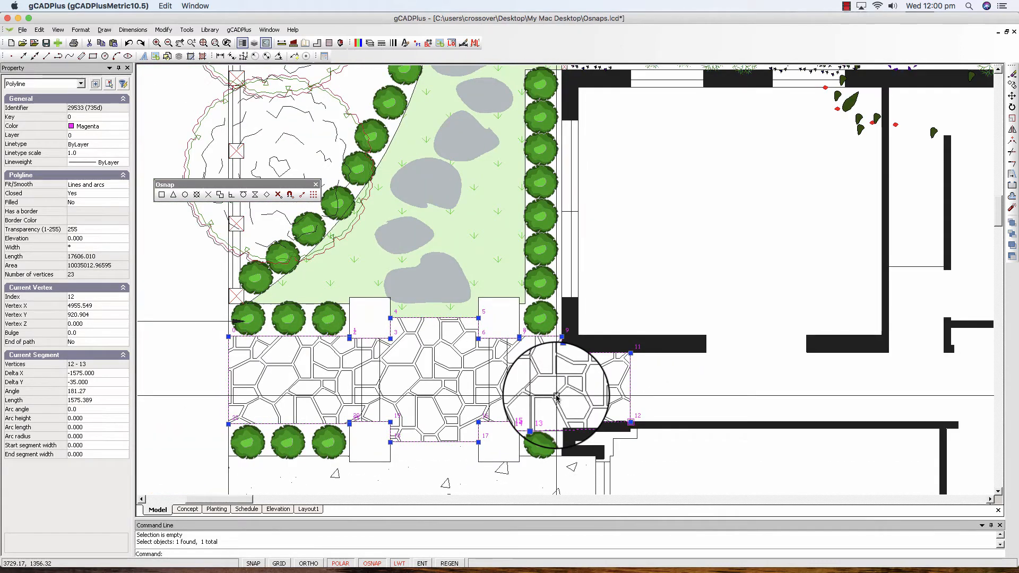
right_click(670, 391)
click(690, 402)
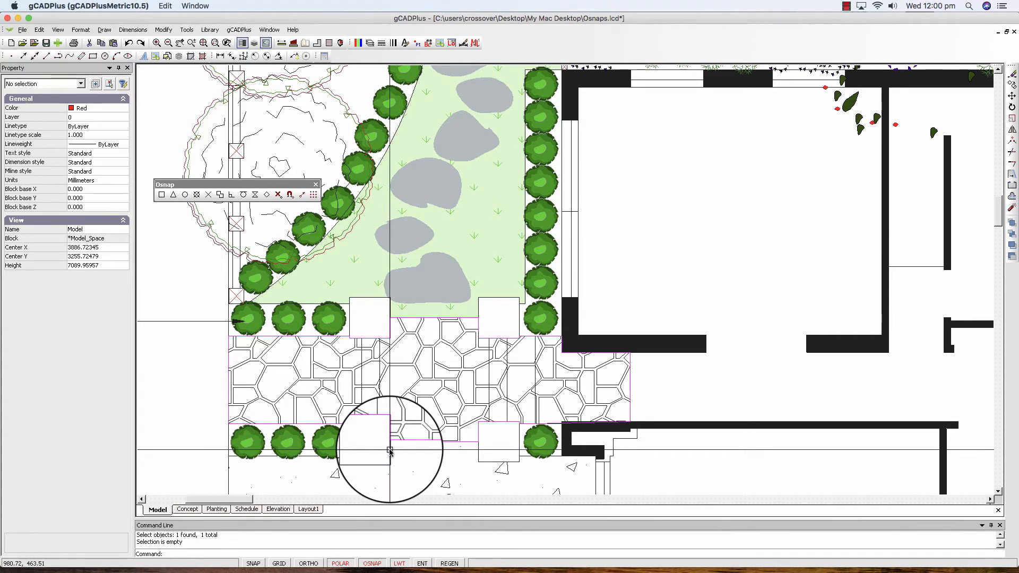
Step: Set the four square piers and the two beams connecting them across the paving to true color 255,248,232
scroll(390, 450, up, 1)
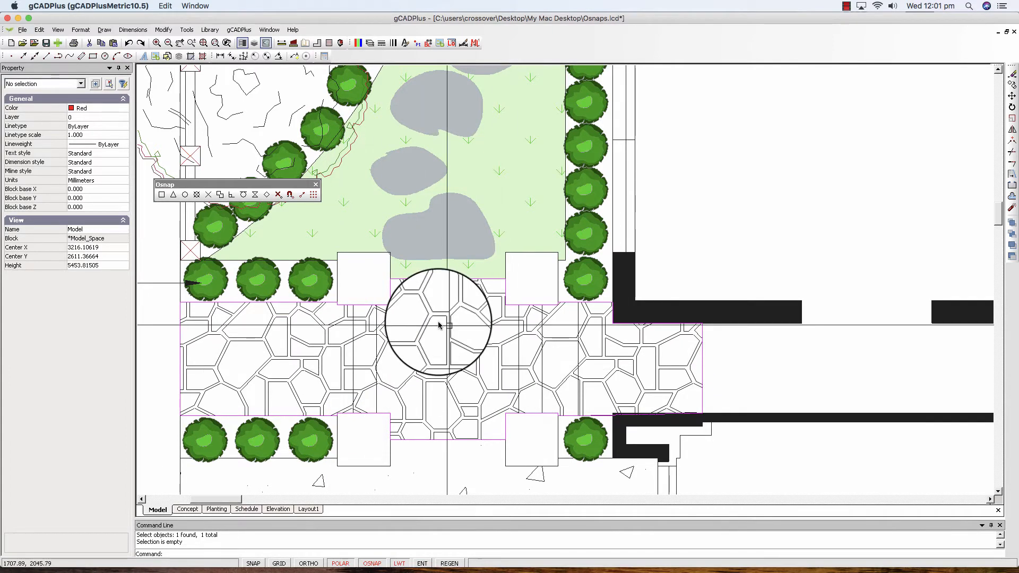
click(337, 288)
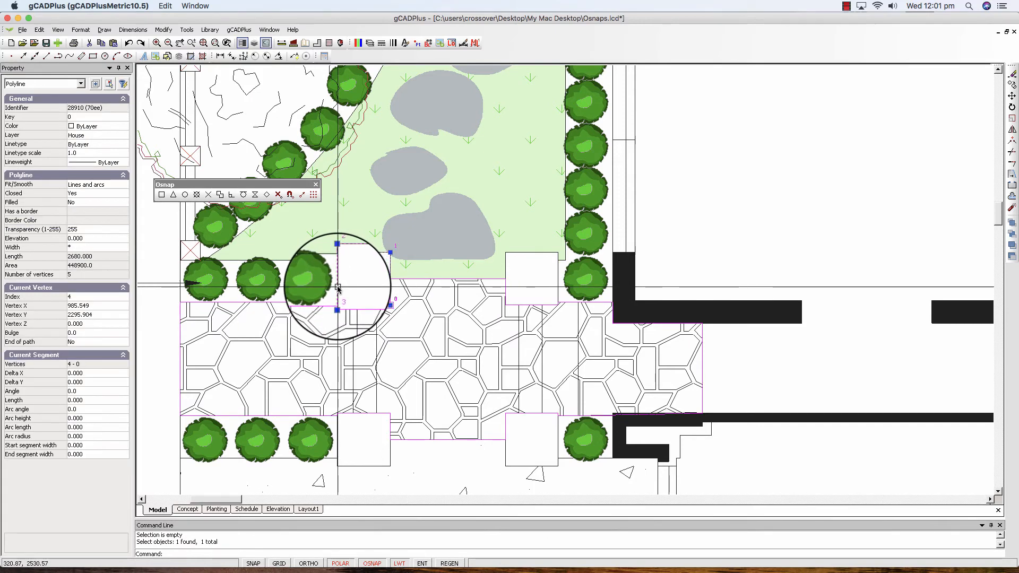
click(353, 363)
click(391, 434)
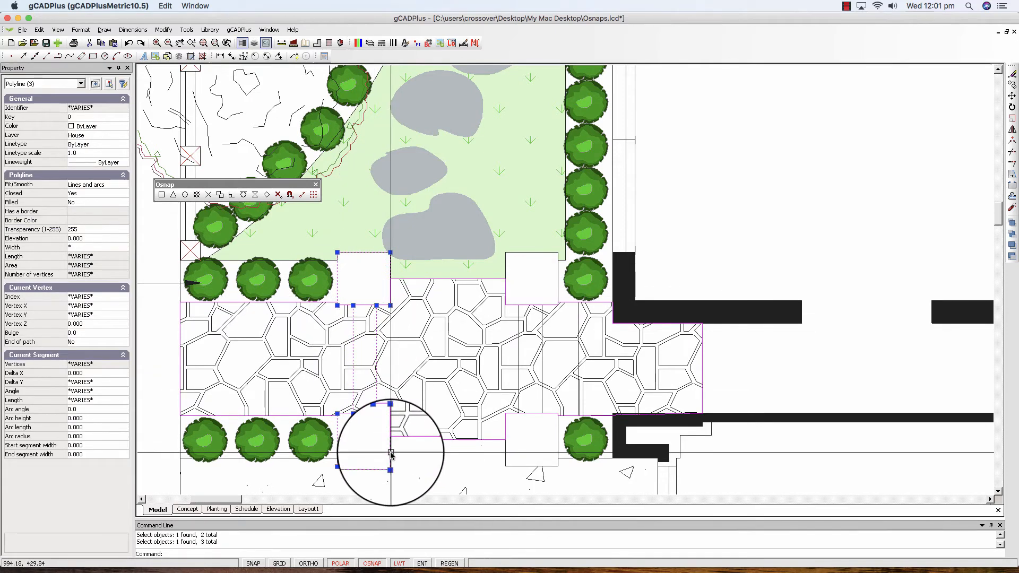
click(507, 465)
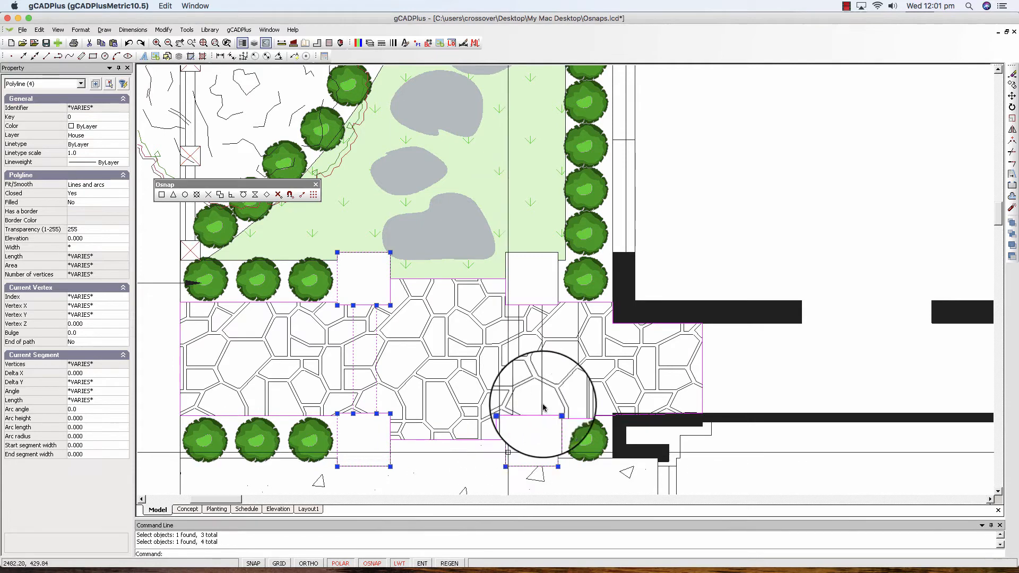
click(542, 366)
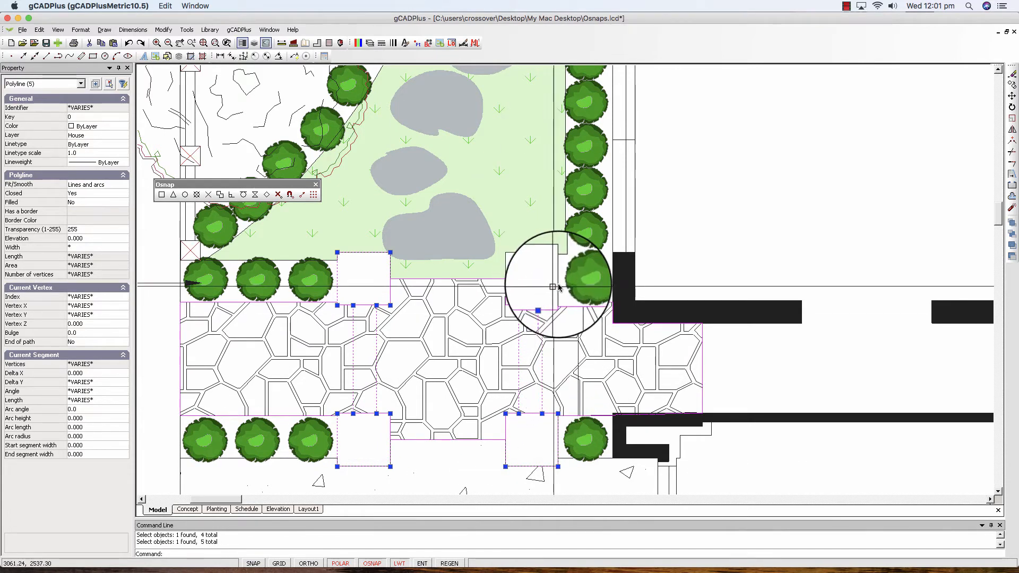
click(559, 285)
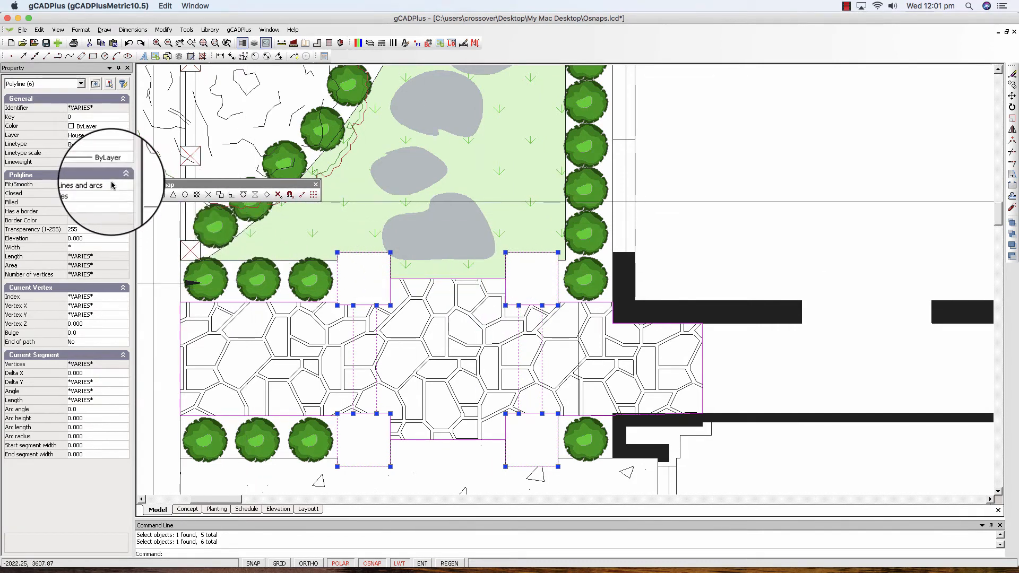
click(125, 130)
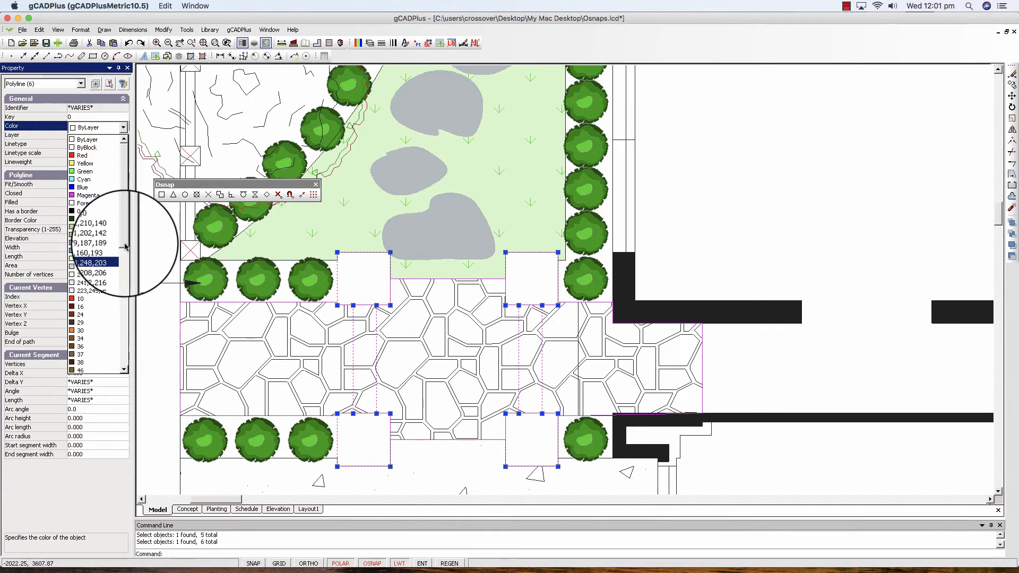
drag(125, 244, 124, 374)
click(96, 371)
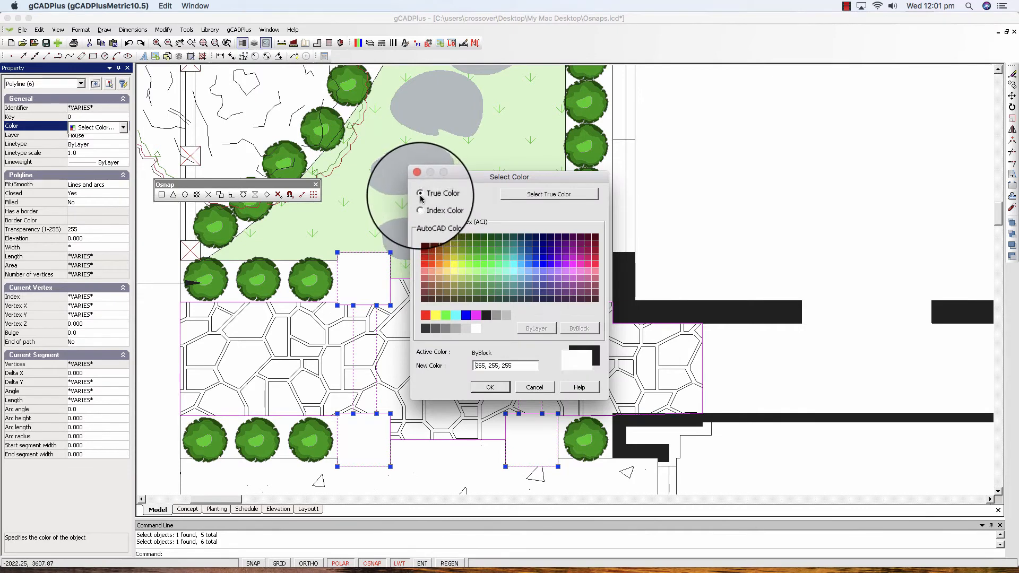
click(518, 194)
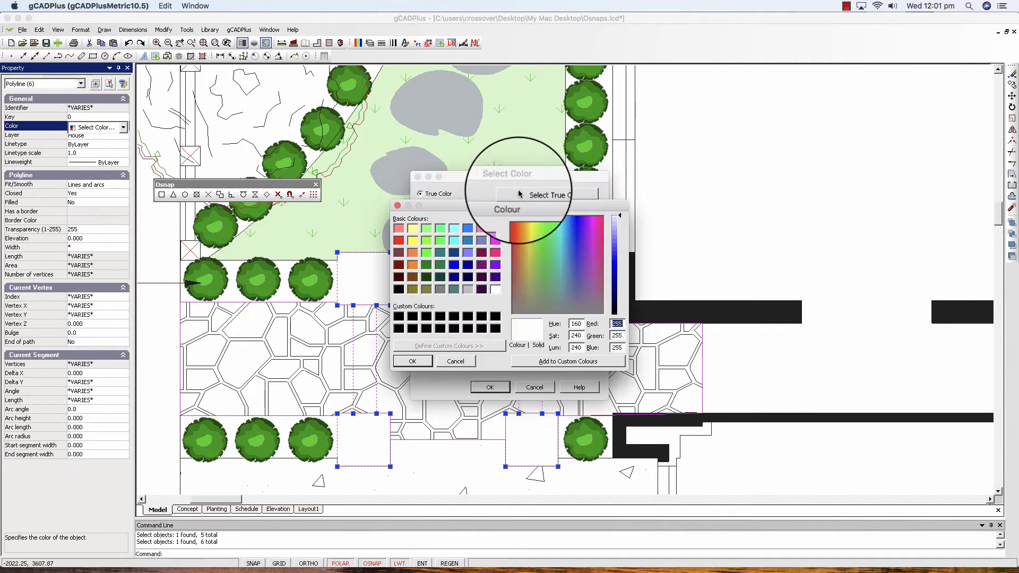
click(522, 218)
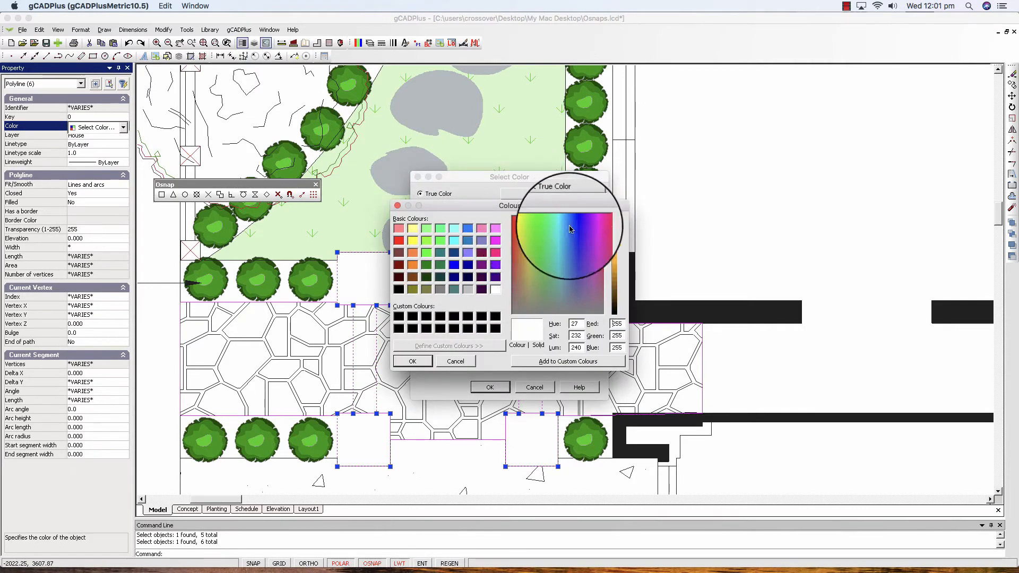
click(614, 222)
click(412, 361)
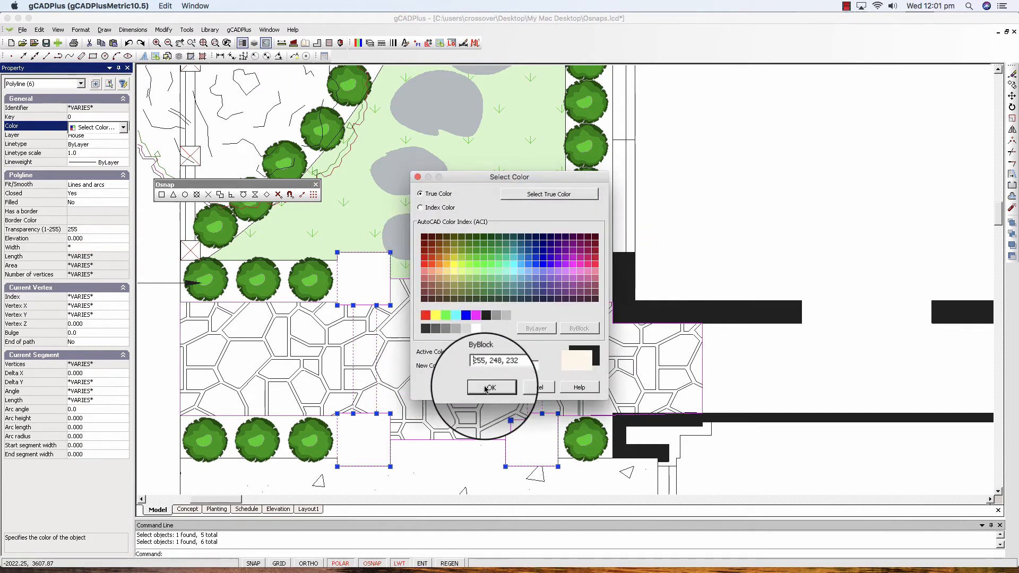
click(486, 387)
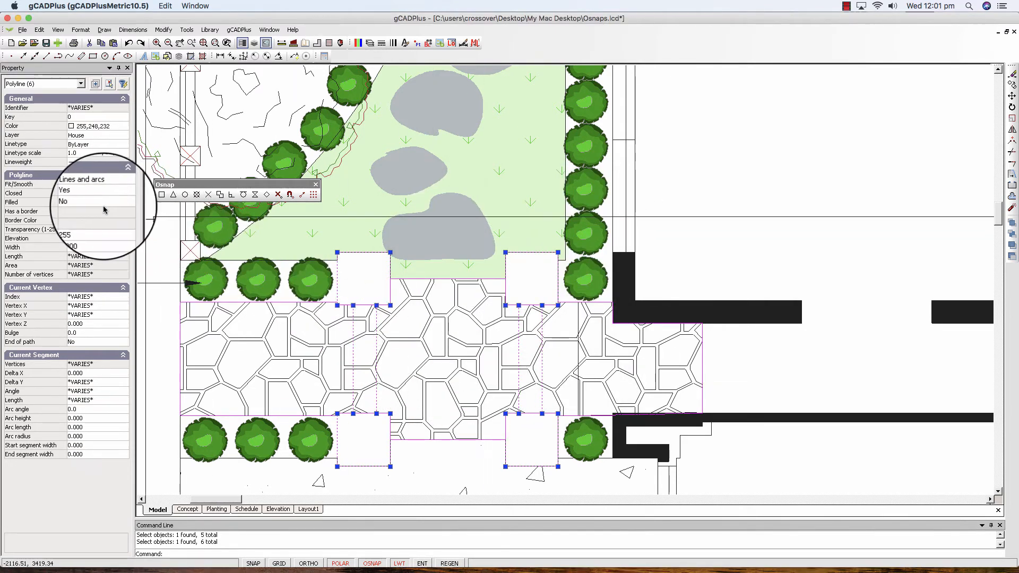
Step: Turn on the fill for the selected piers and beams, then clear the selection
double_click(100, 204)
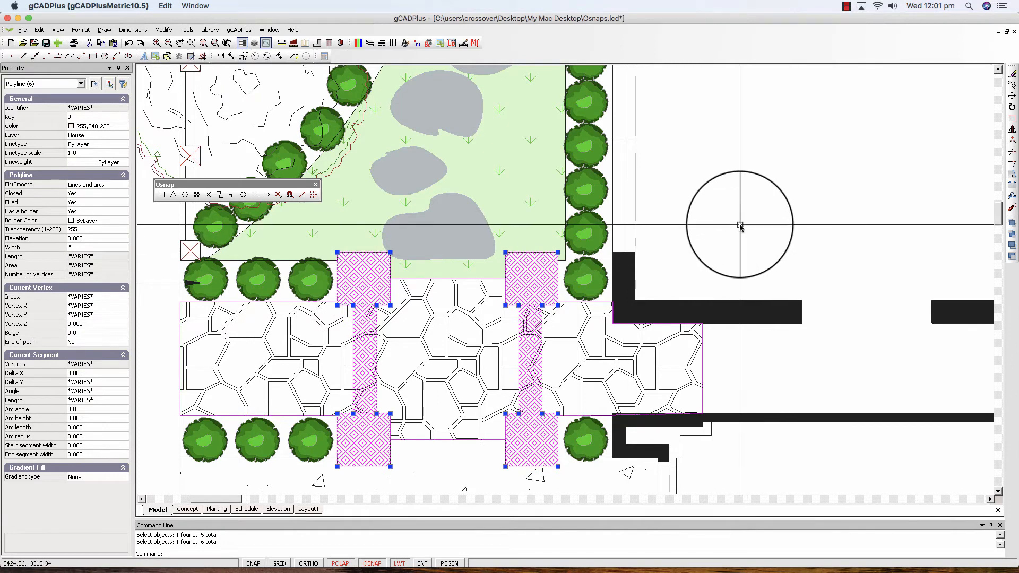
right_click(740, 225)
click(745, 239)
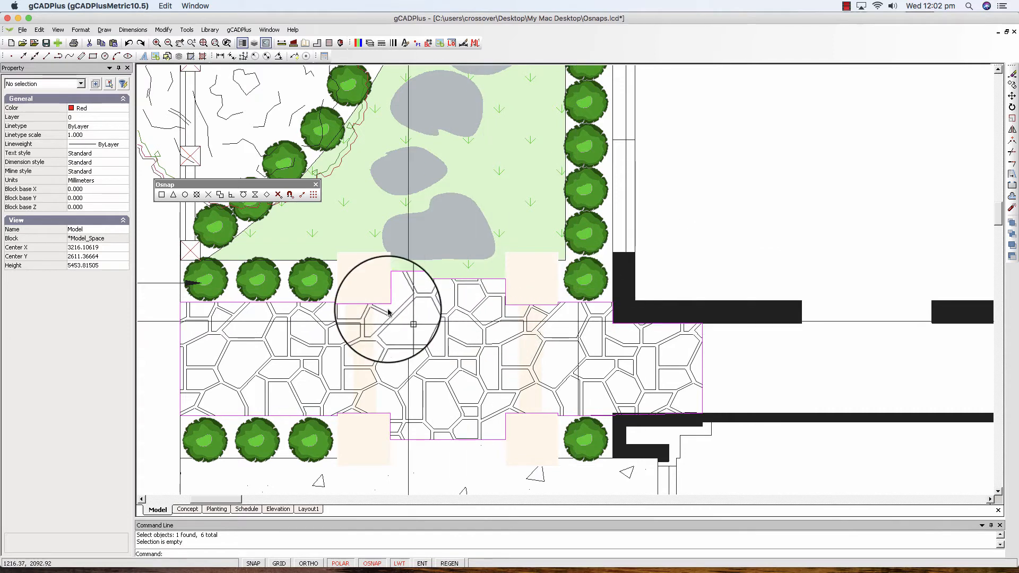
Step: Set the border color of the four filled piers and two beams across the paving to 251, then clear the selection
click(362, 281)
click(365, 384)
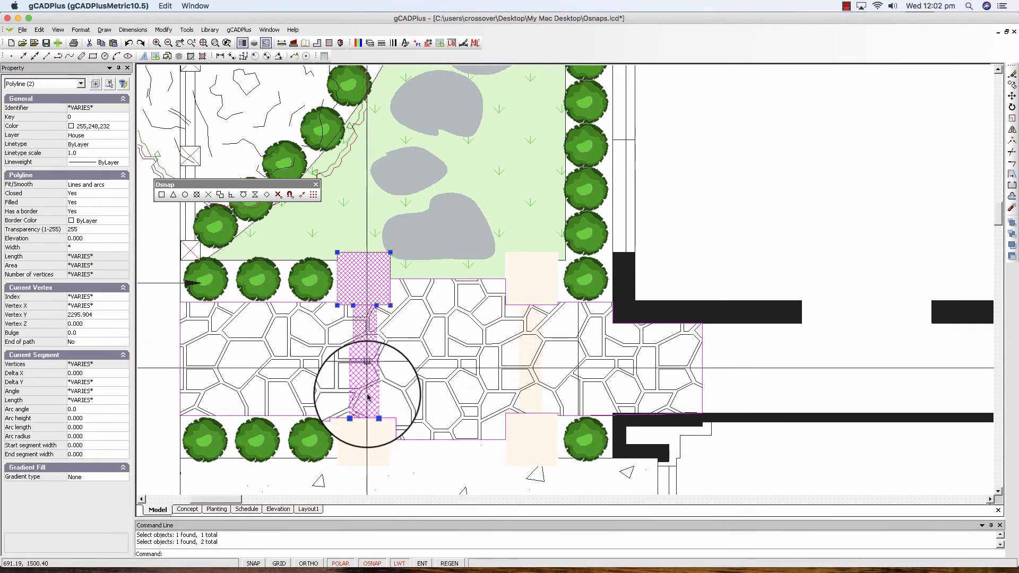
click(364, 436)
click(533, 444)
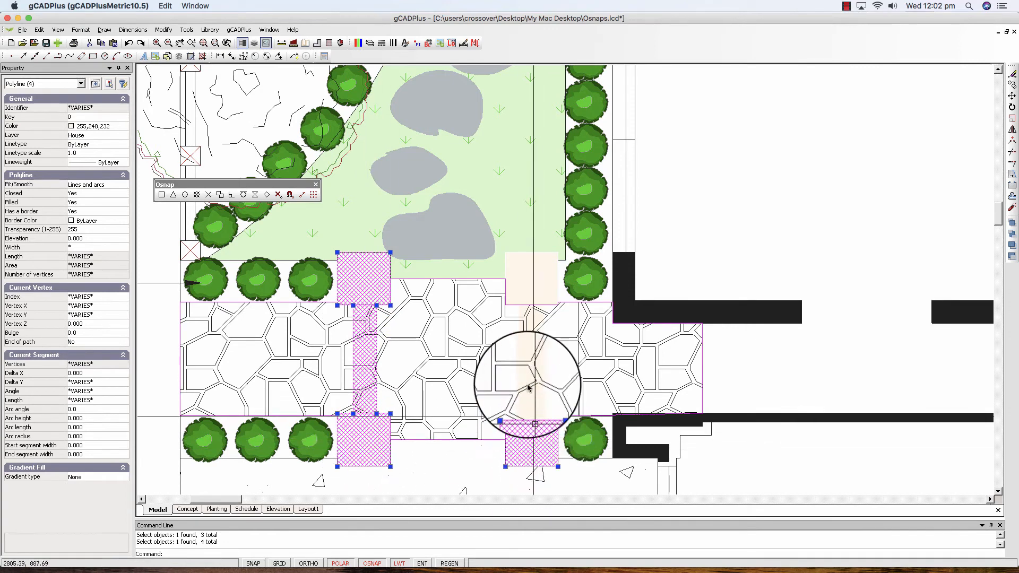
click(527, 348)
click(531, 290)
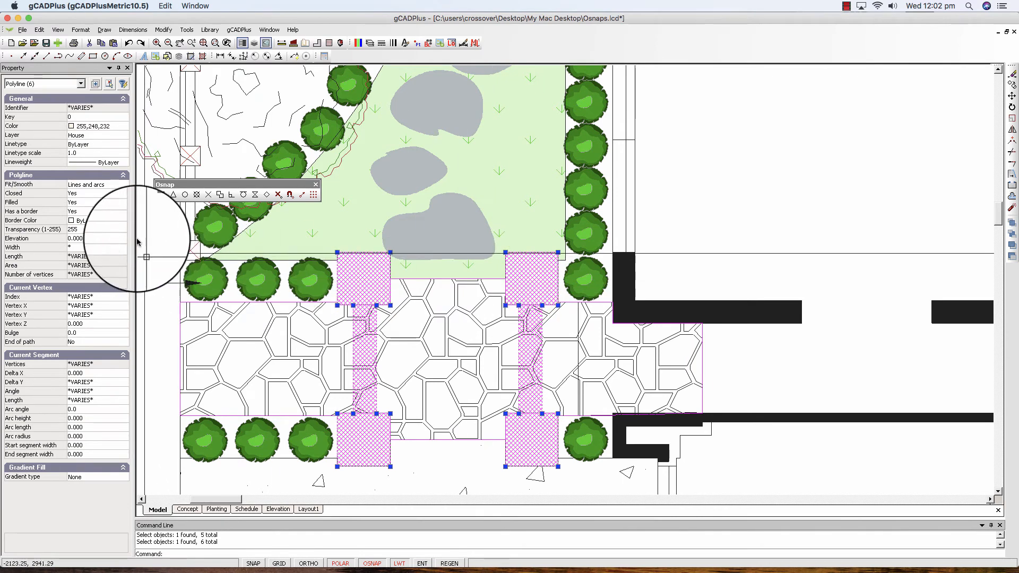
click(107, 212)
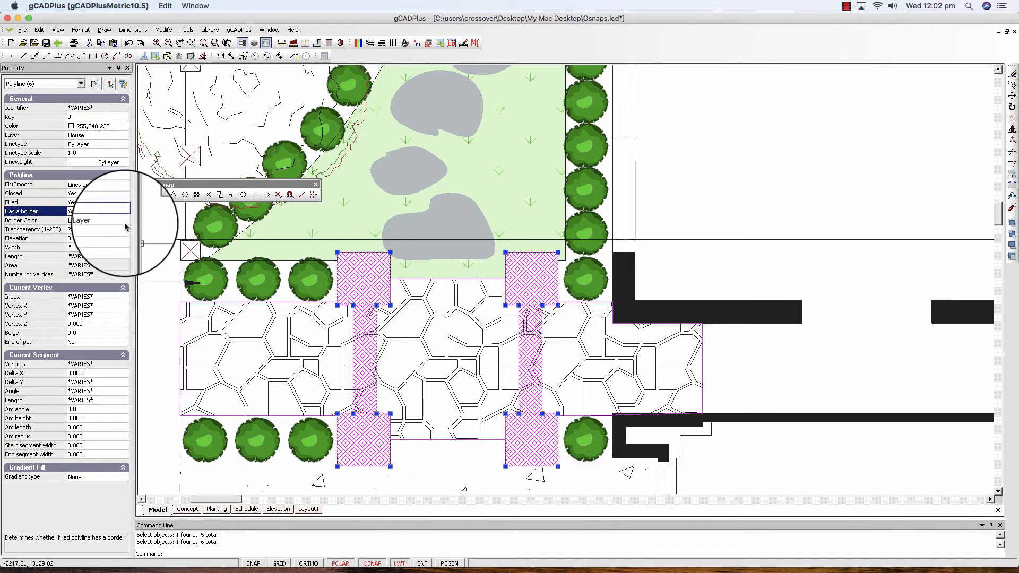
click(126, 225)
click(126, 225)
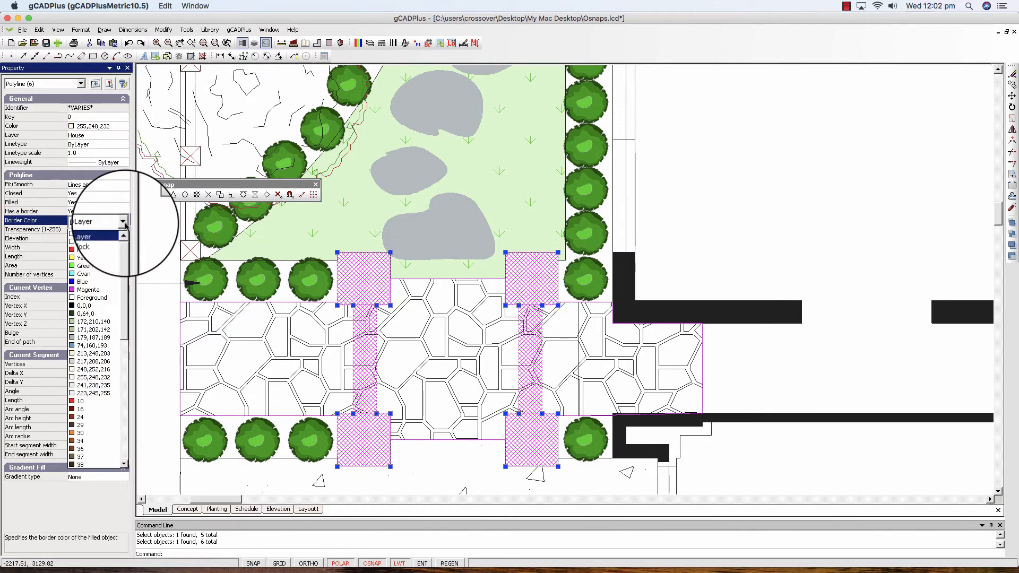
drag(125, 299, 121, 481)
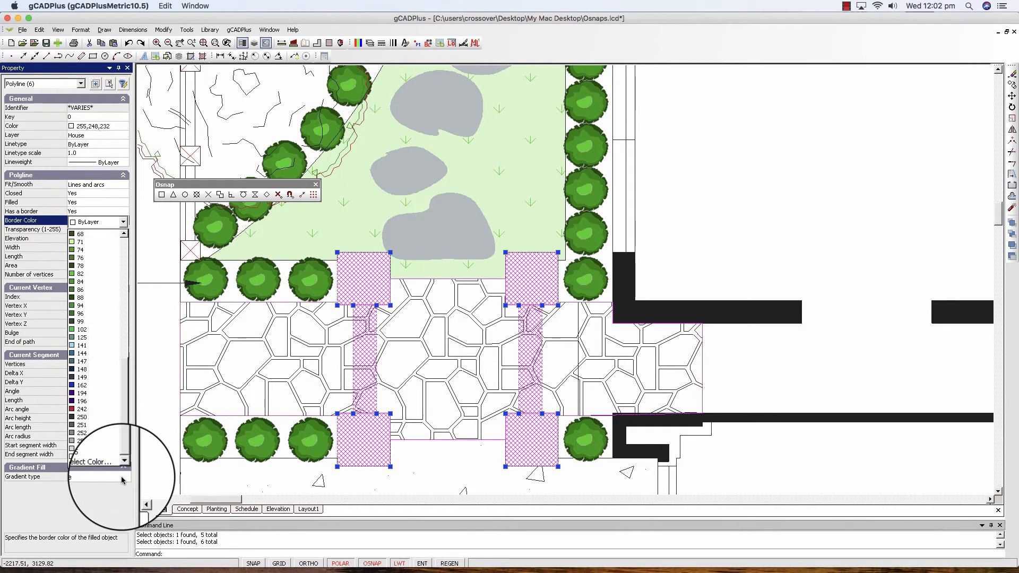
click(72, 425)
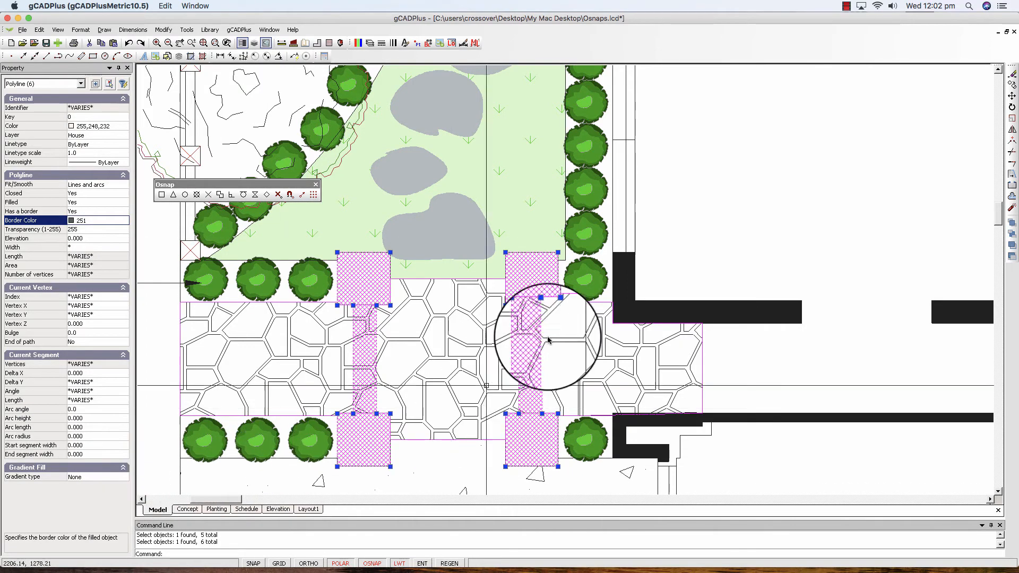
right_click(685, 267)
click(687, 281)
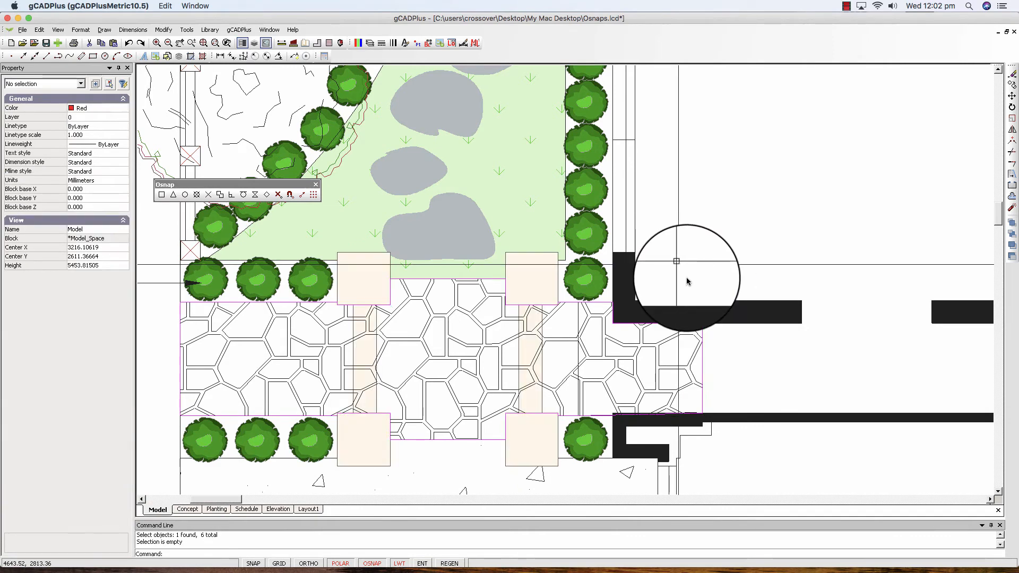
Step: Open the Acacia cognata shrub block next to the pier on the lawn side of the paving for block editing
scroll(687, 282, down, 3)
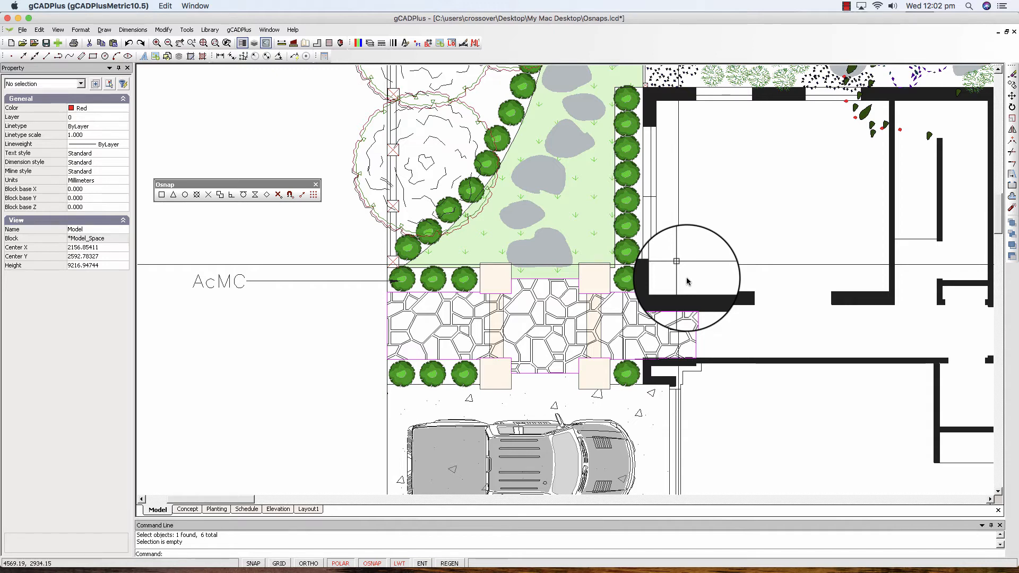
scroll(447, 258, up, 3)
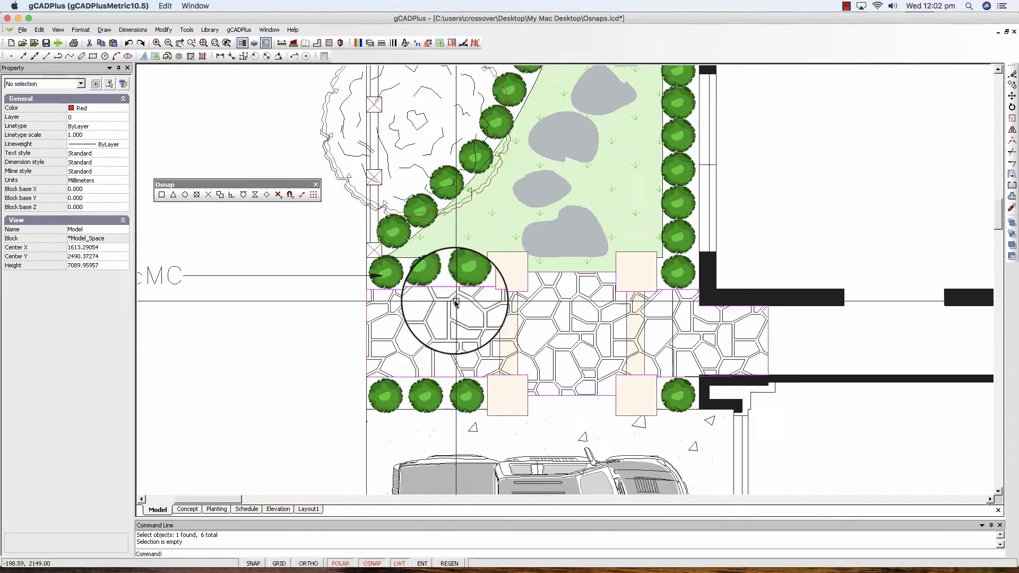
click(460, 278)
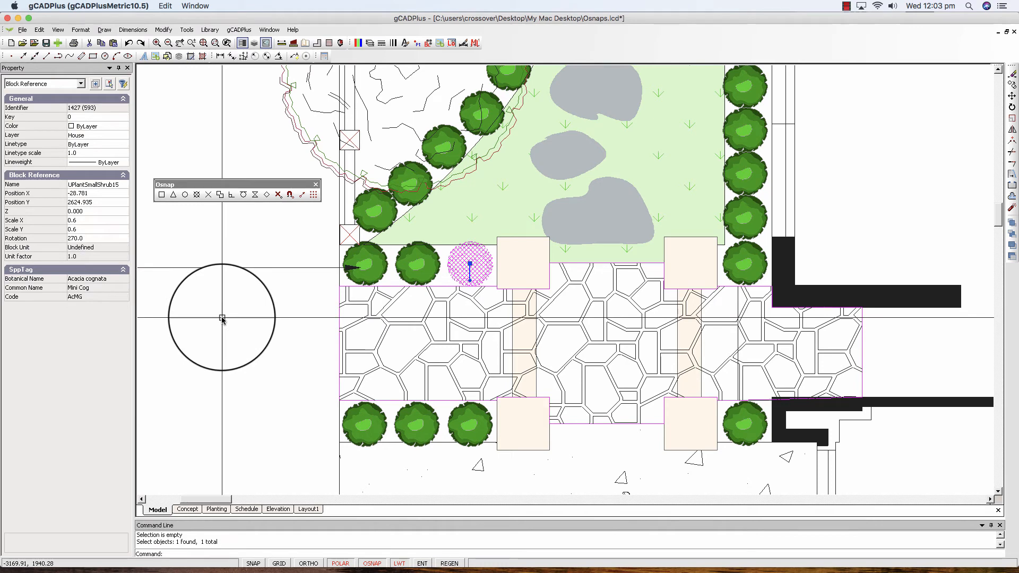
key(Escape)
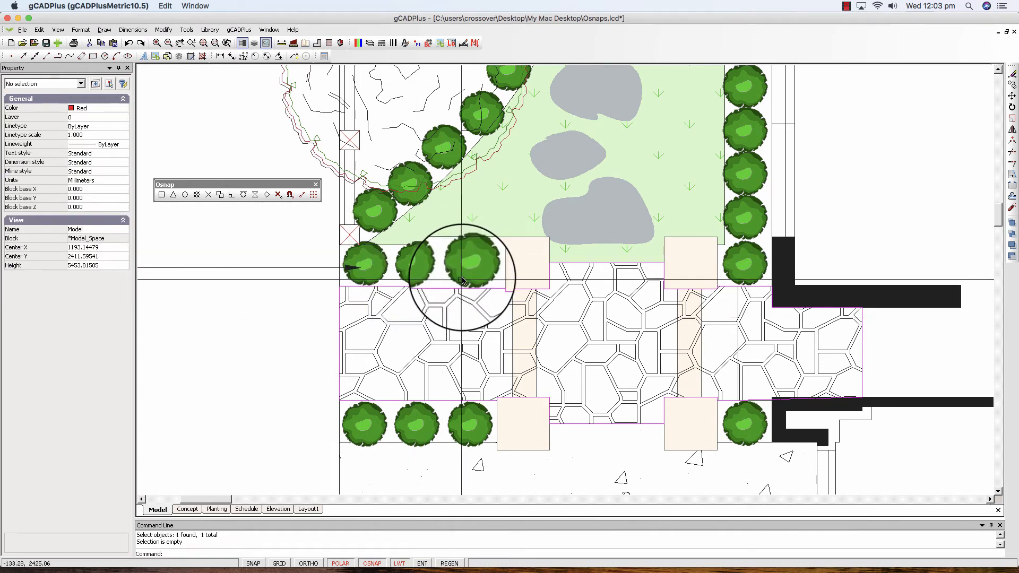
click(471, 256)
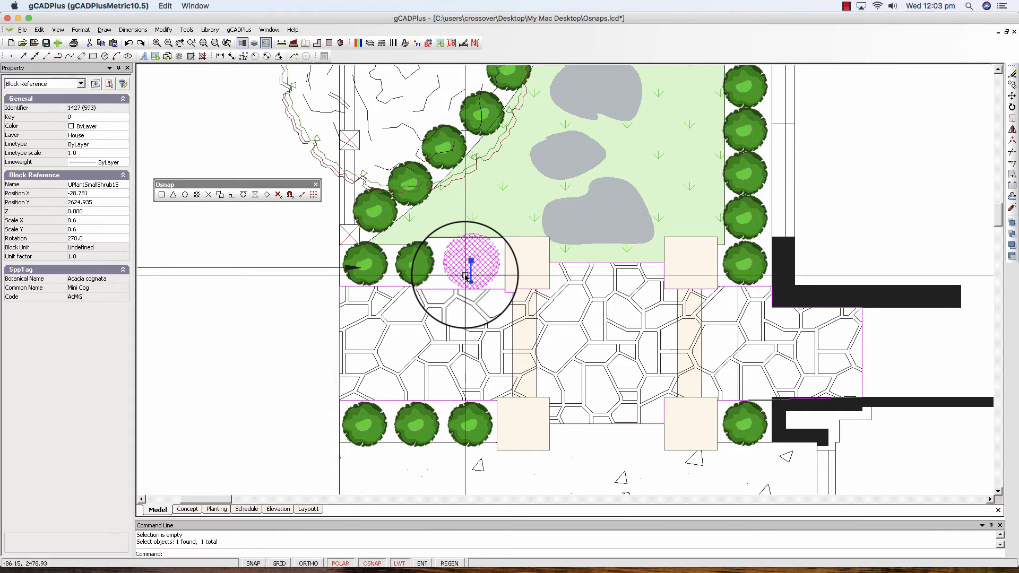
right_click(465, 276)
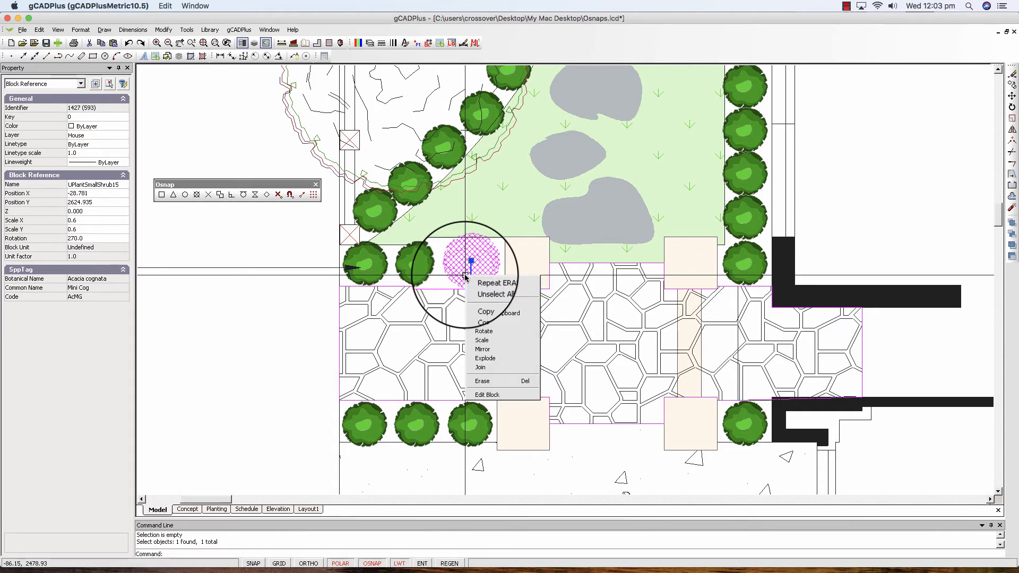
click(488, 395)
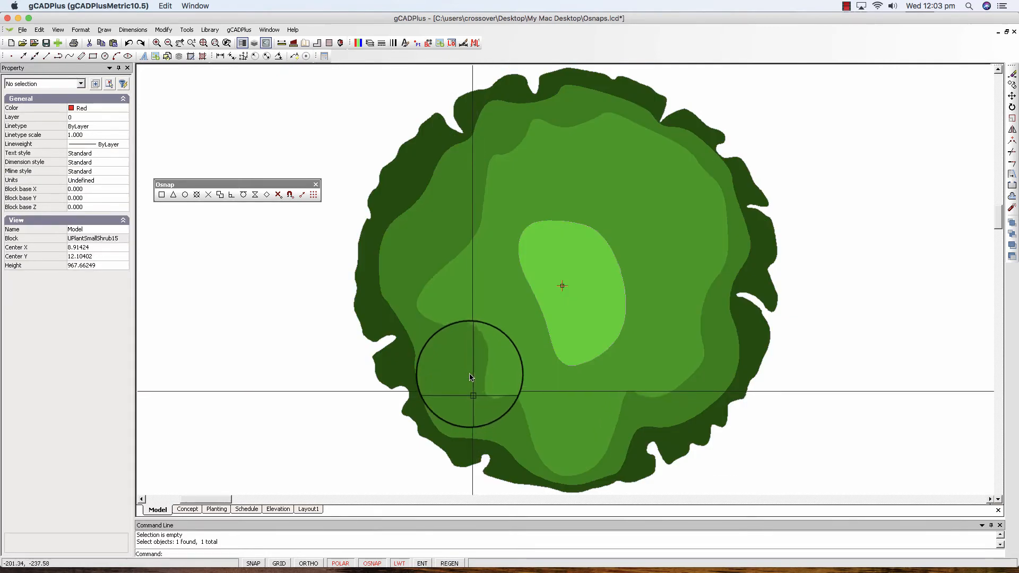
Step: Set the shrub's outermost solid foliage hatch to true color 83,189,5, clear the selection and return to the main drawing
click(400, 202)
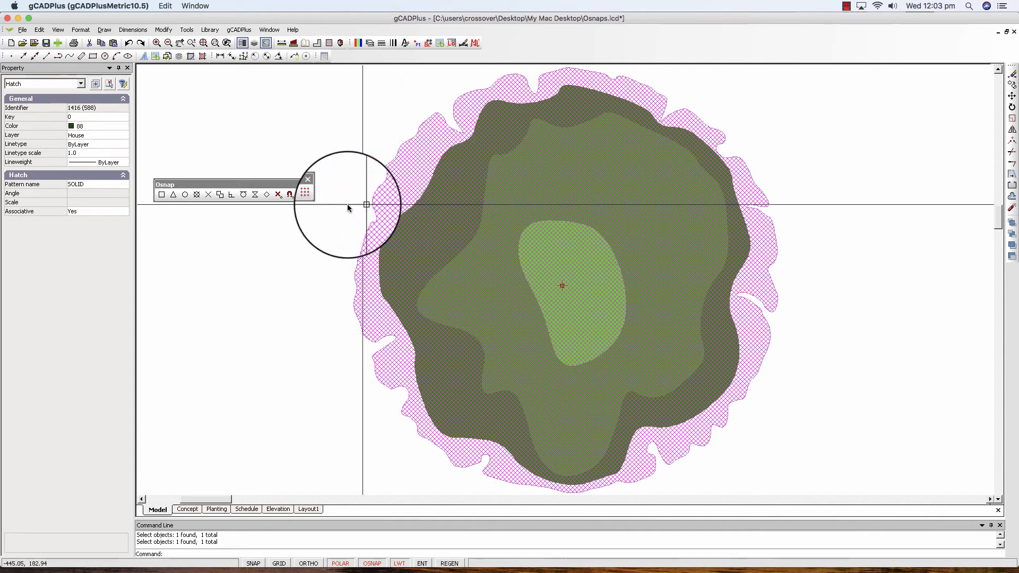
click(125, 130)
click(123, 127)
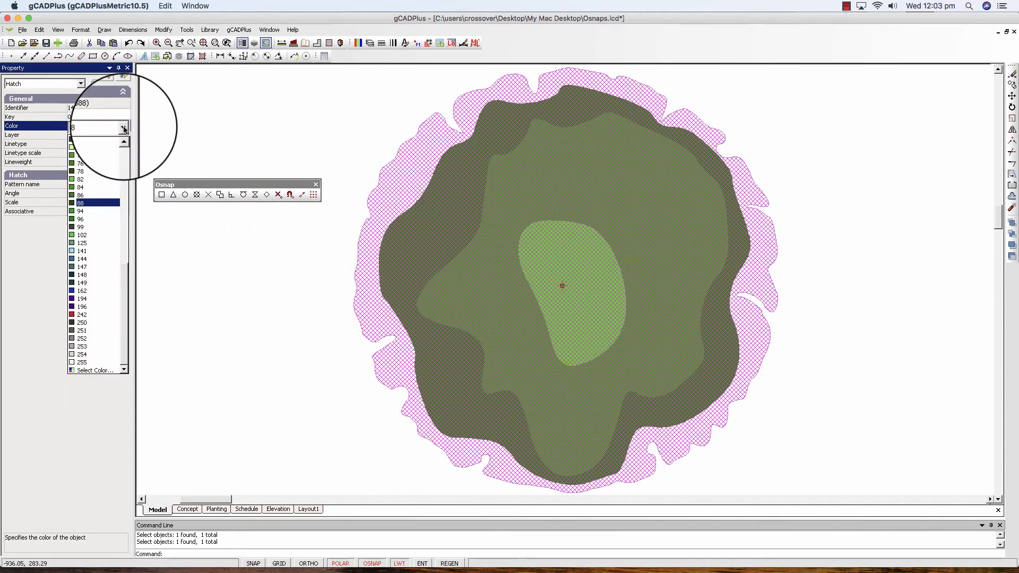
click(101, 369)
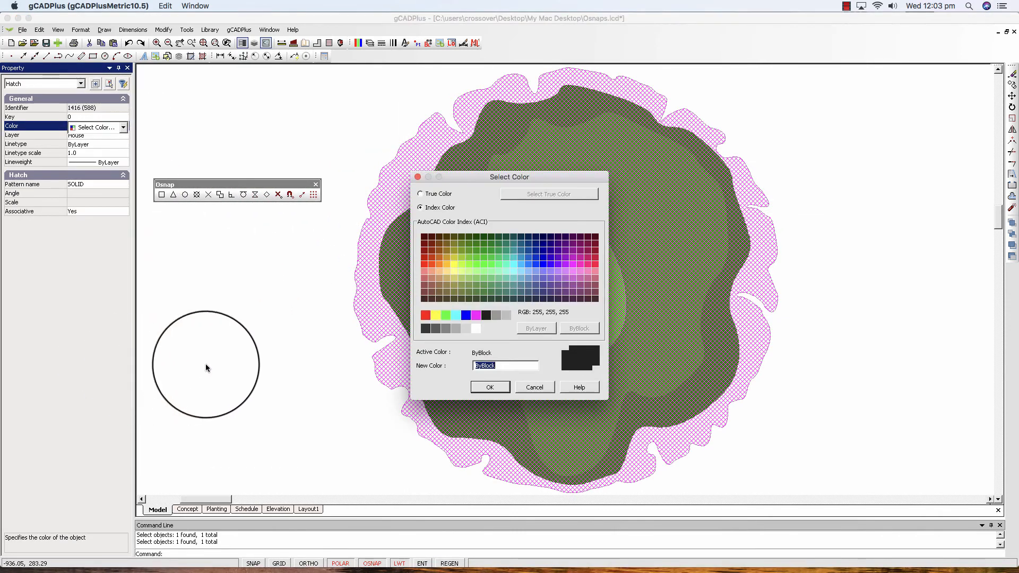
click(425, 195)
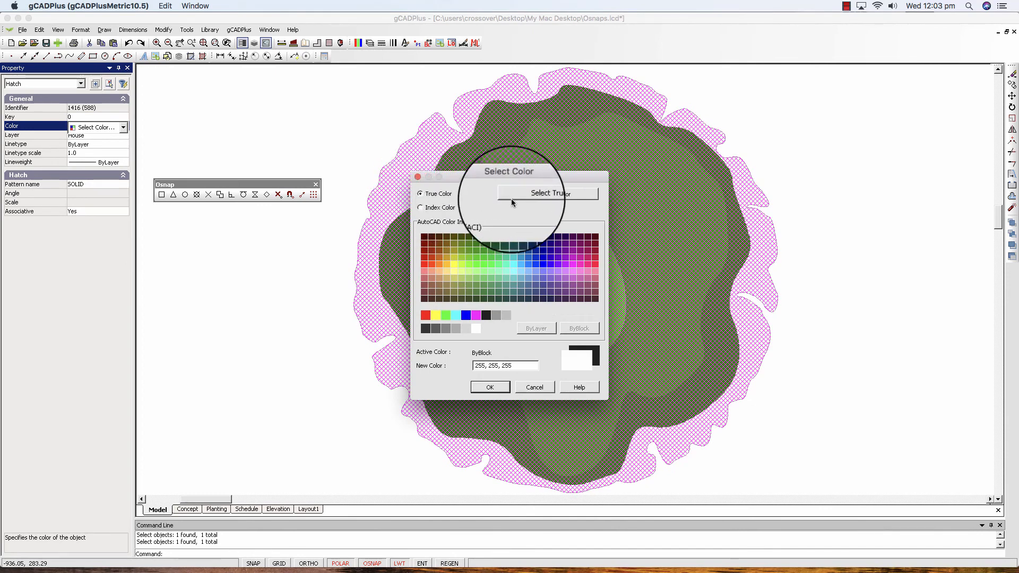
click(511, 196)
click(537, 218)
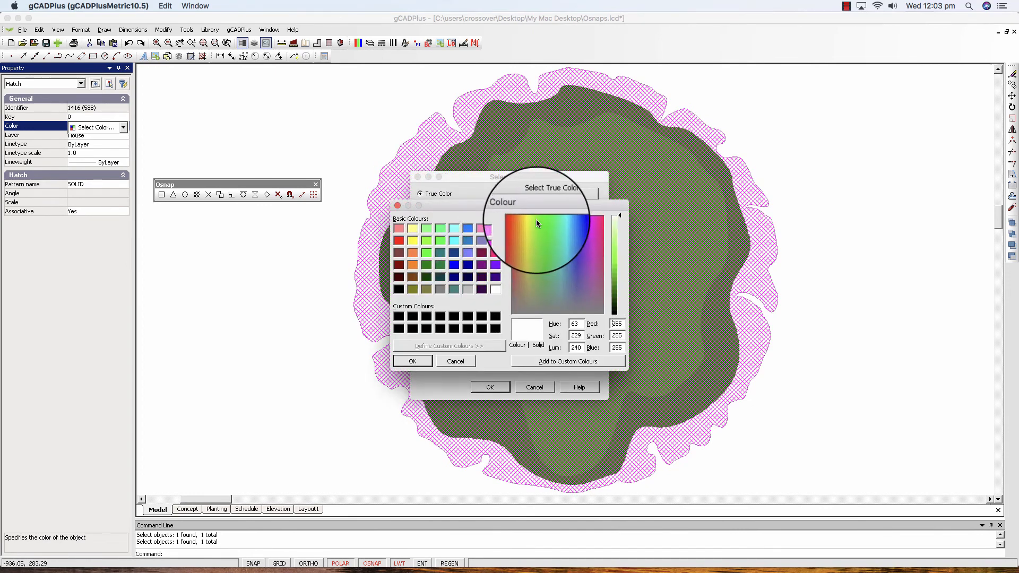
drag(614, 263, 615, 278)
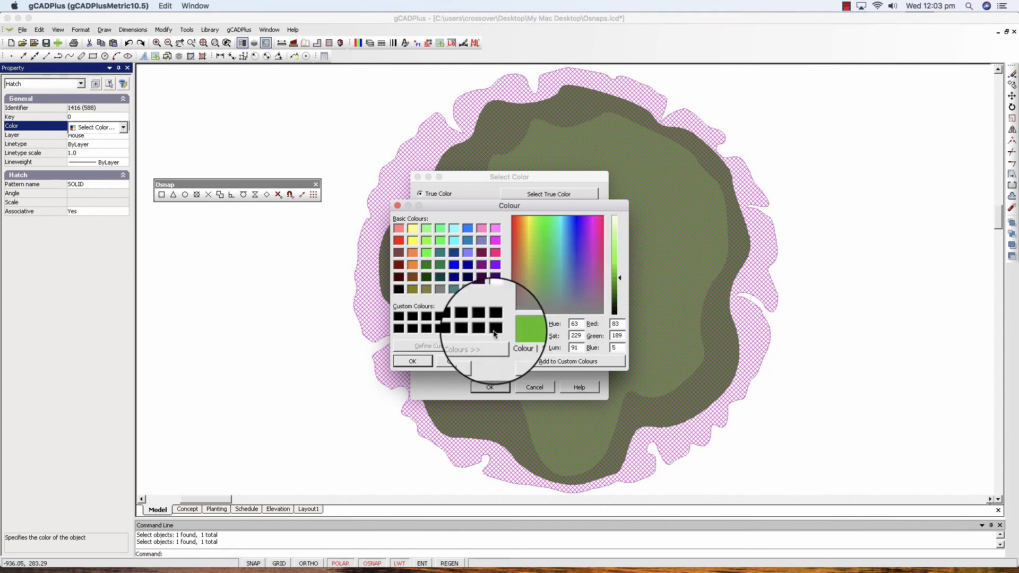
click(412, 361)
click(493, 387)
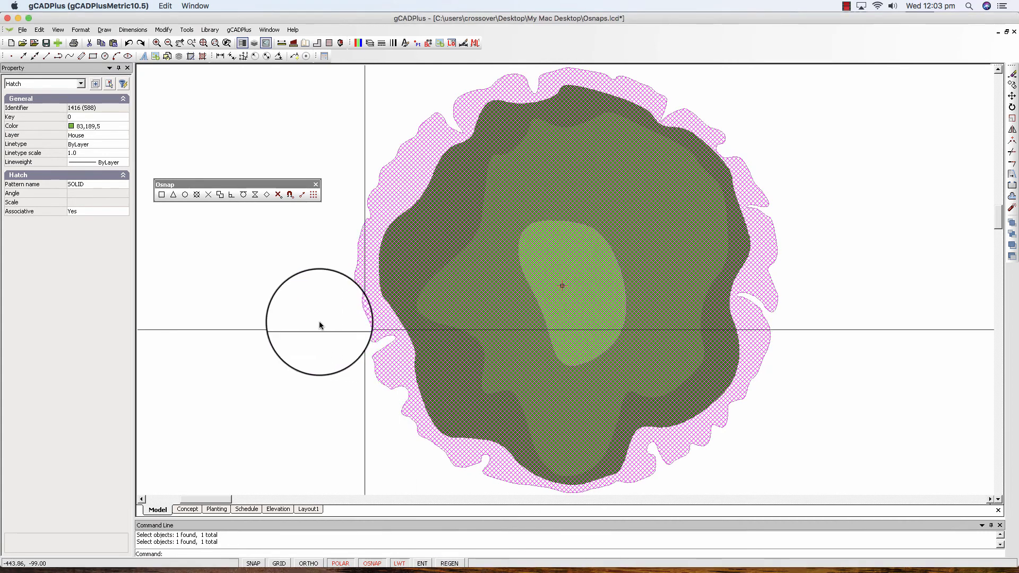
right_click(320, 322)
click(335, 329)
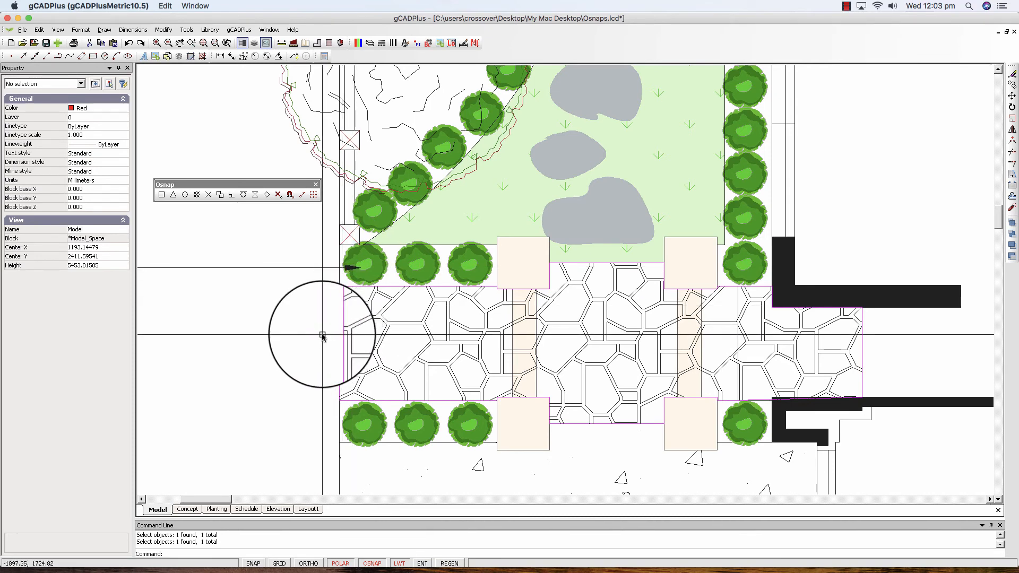
scroll(323, 336, down, 1)
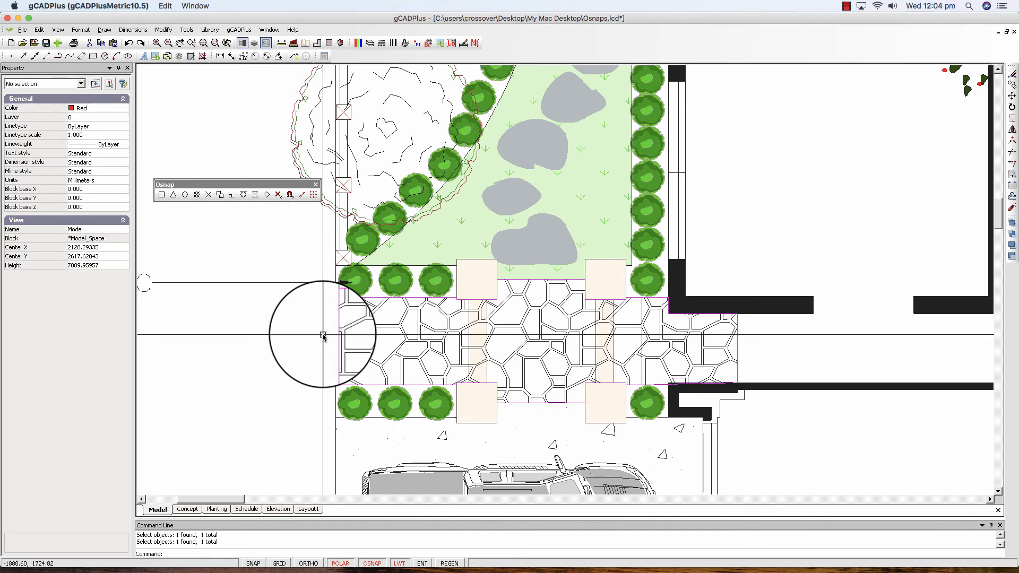
middle_drag(486, 363, 485, 324)
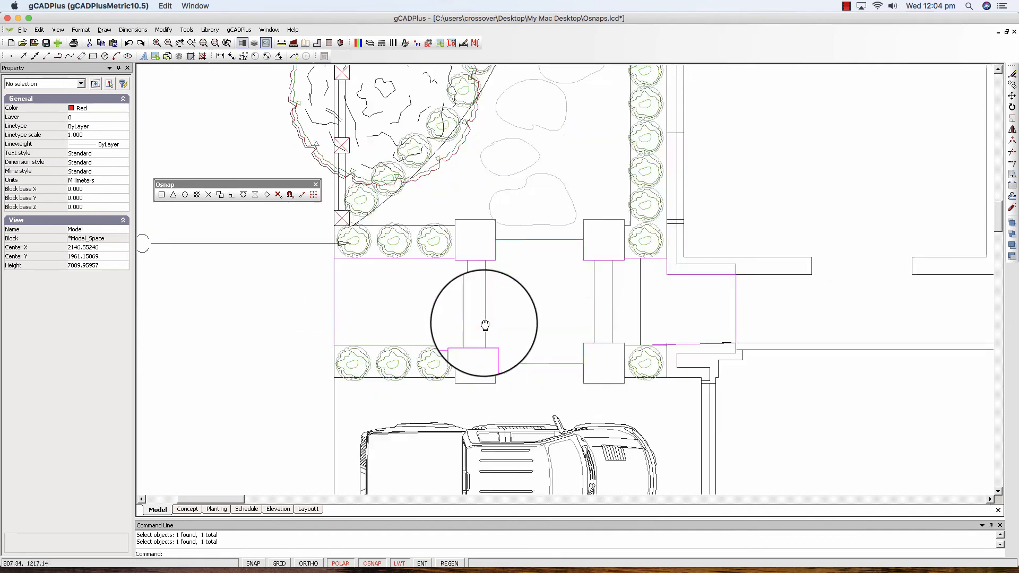